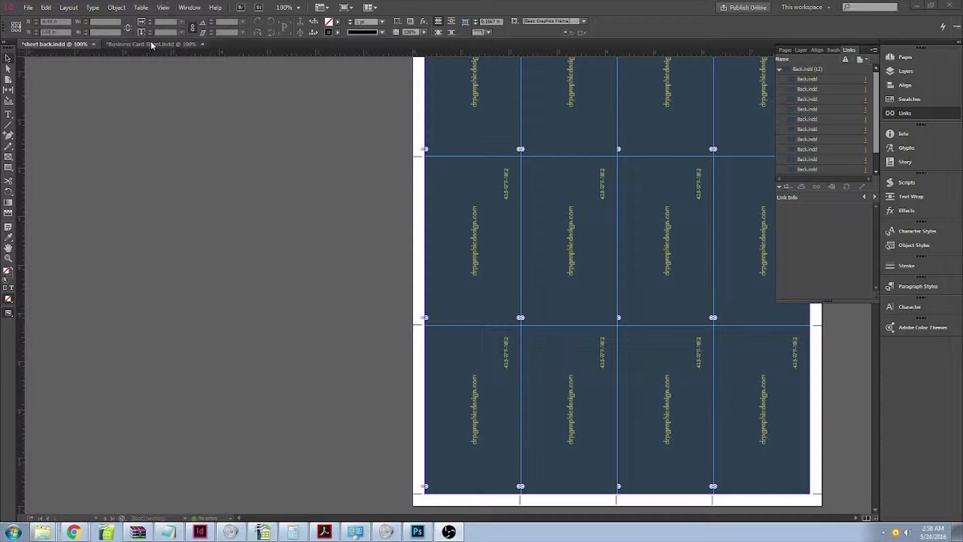
- Review the bottom-row card frames on the sheet back document
left_click(134, 43)
left_click(89, 45)
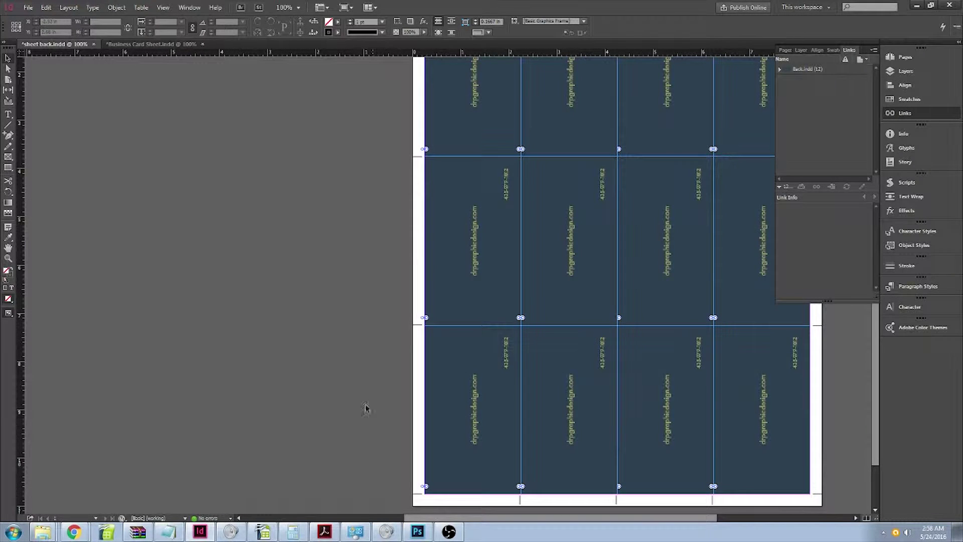
left_click(569, 409)
left_click(761, 409)
left_click(666, 408)
left_click(471, 409)
scroll(695, 522, "right", 3)
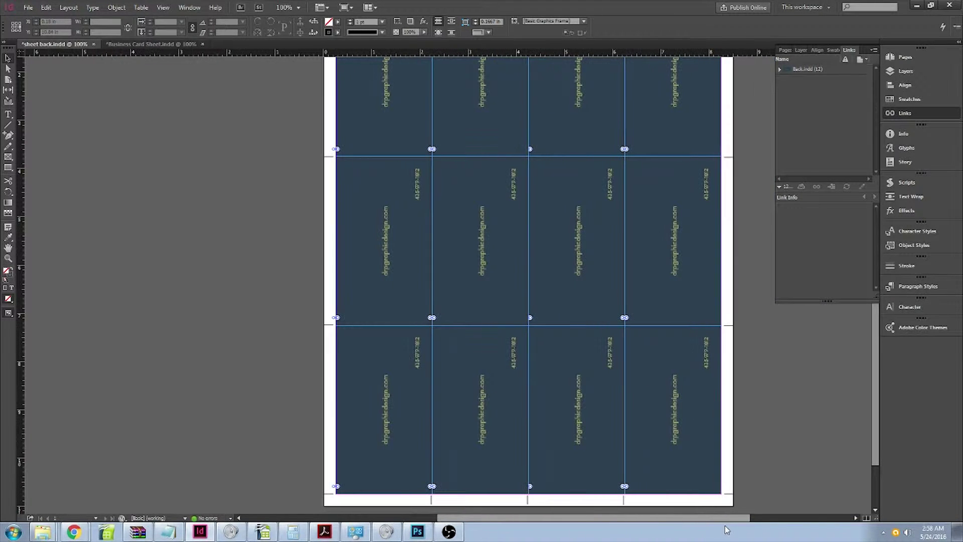
- Collapse the Links panel and scroll through the back sheet
left_click(871, 48)
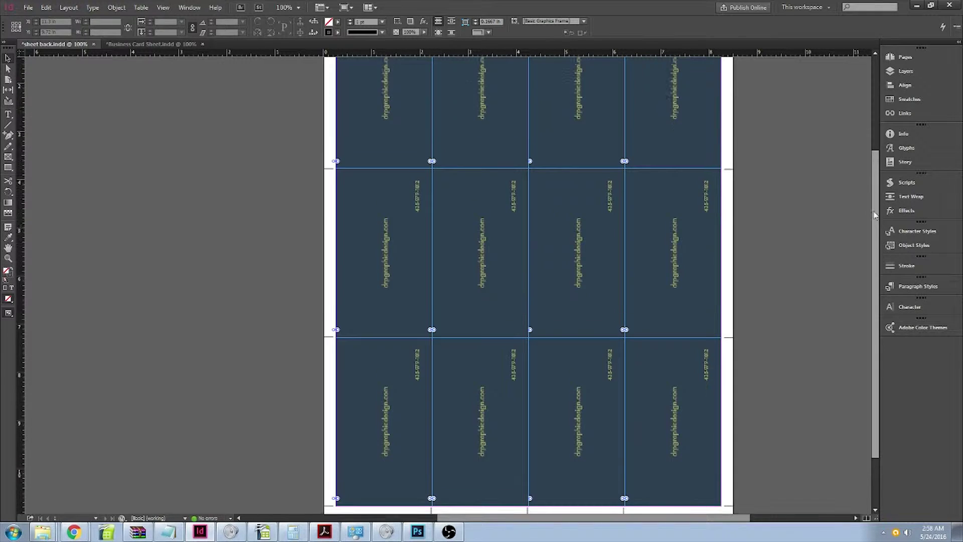
scroll(872, 178, "up", 2)
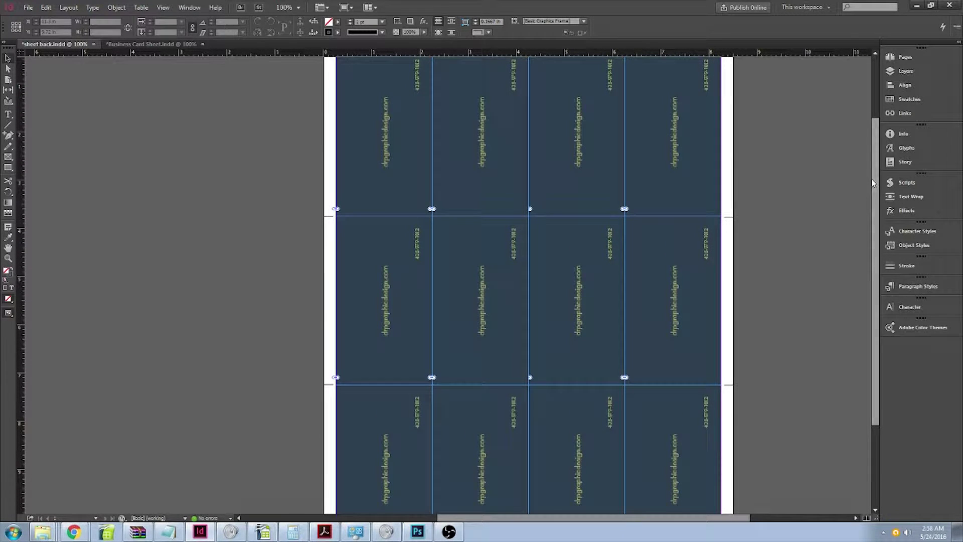
scroll(771, 337, "up", 3)
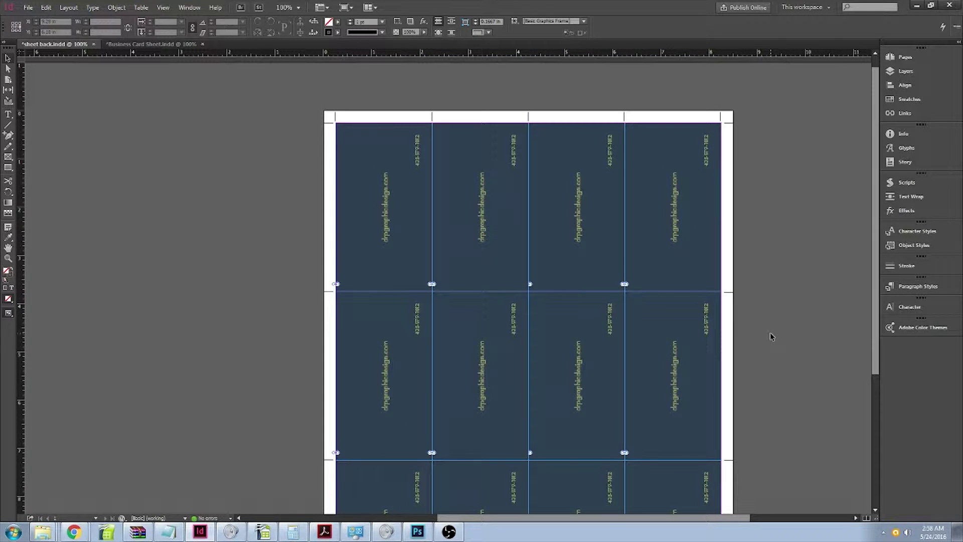
scroll(772, 337, "down", 6)
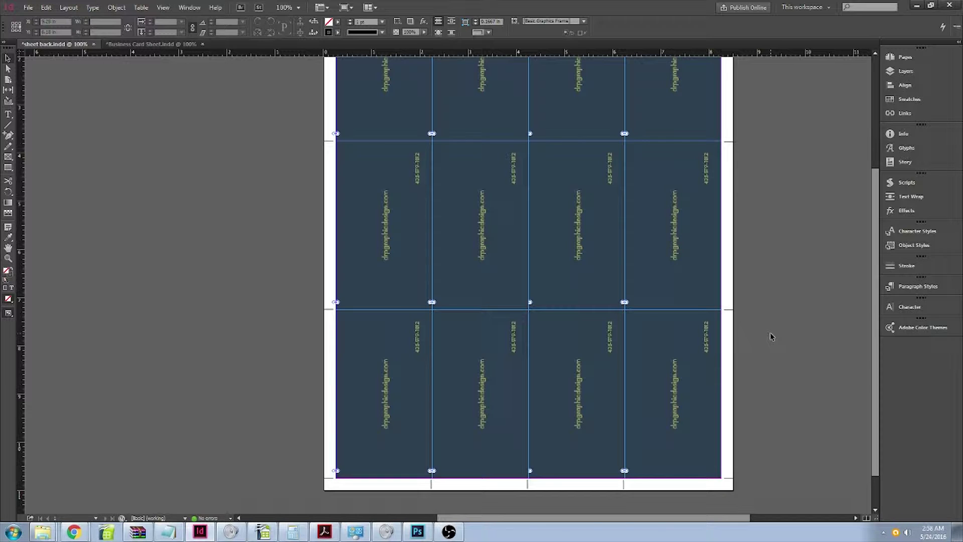
scroll(771, 336, "up", 6)
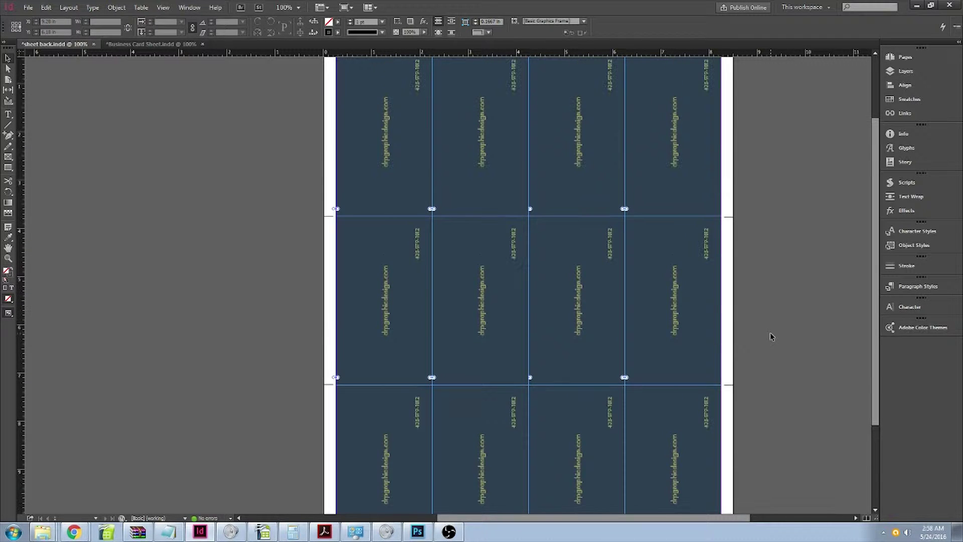
scroll(771, 337, "down", 1)
scroll(771, 337, "down", 3)
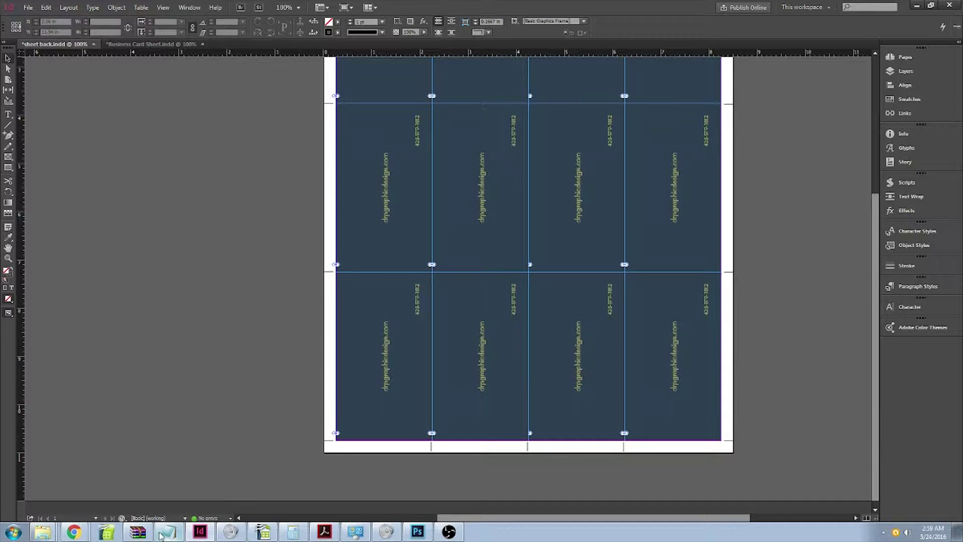
- Open front.indd from the dallas cards folder in Windows Explorer
left_click(45, 536)
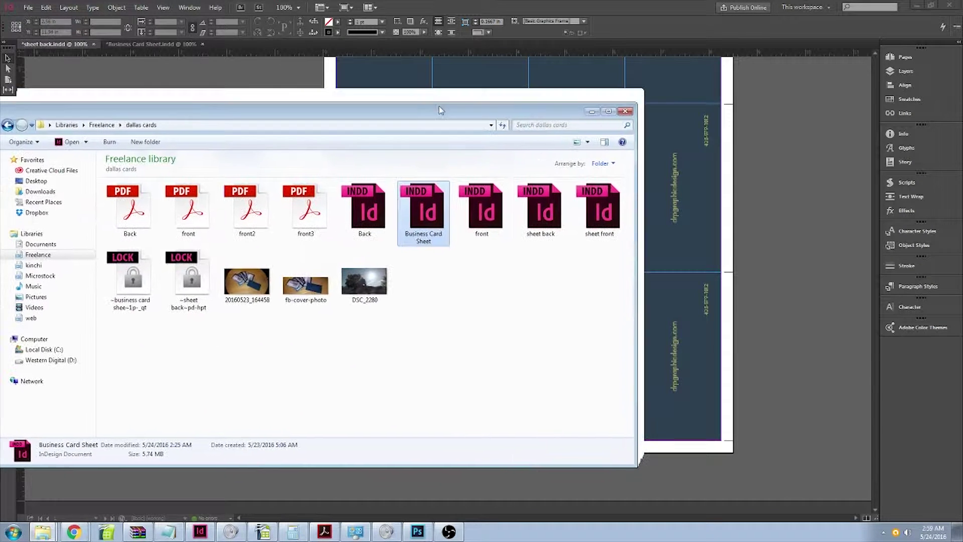
left_click(373, 236)
double_click(466, 235)
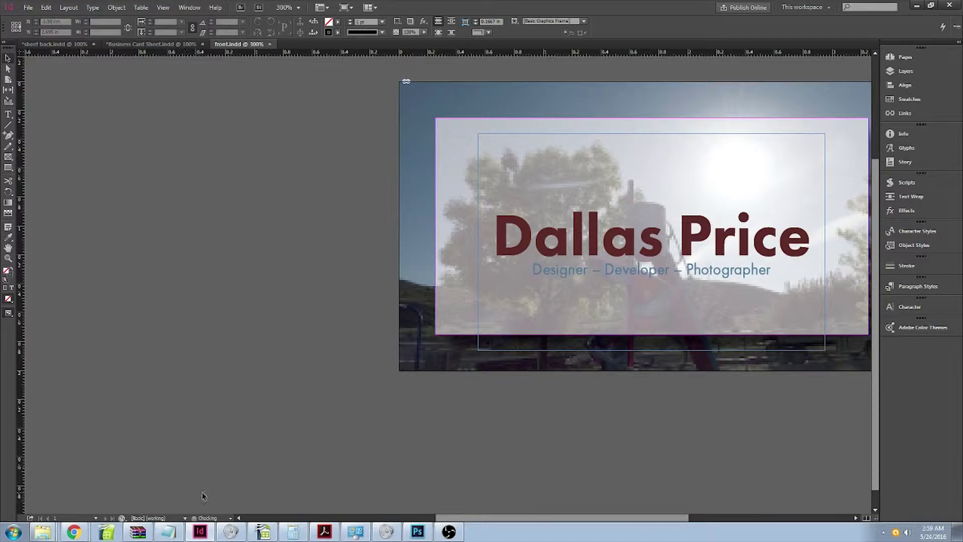
- Open Back.indd from the dallas cards folder, then bring front.indd back into view
scroll(500, 424, "up", 2)
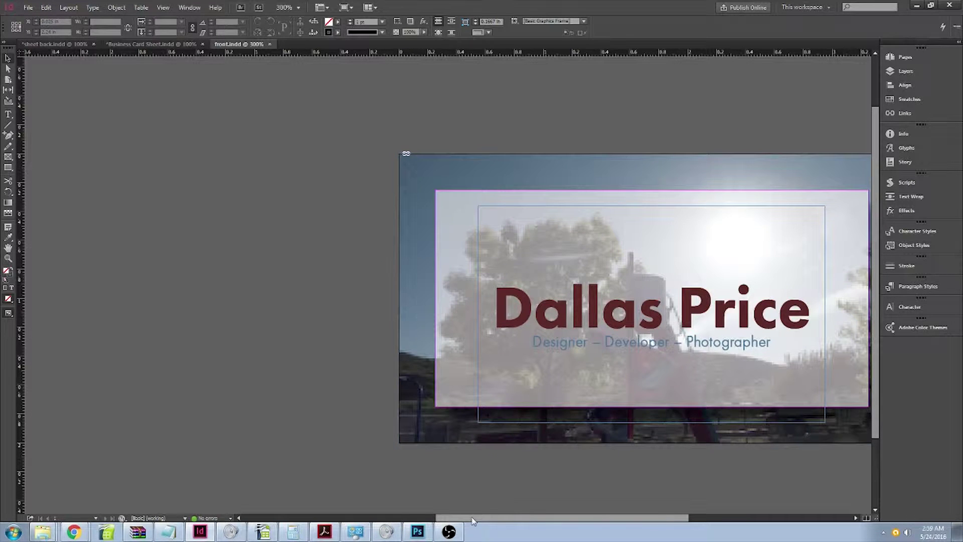
left_click_drag(476, 522, 527, 523)
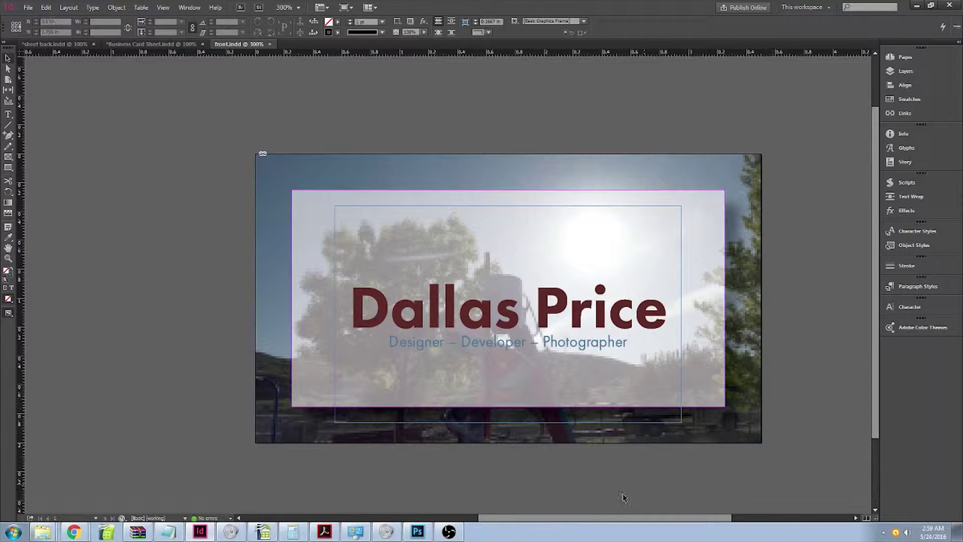
left_click(206, 527)
double_click(384, 228)
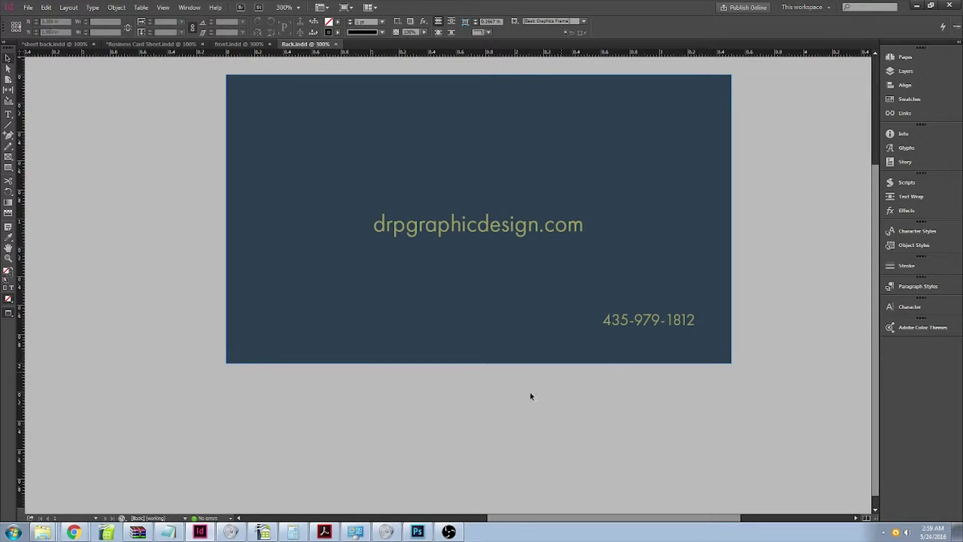
left_click_drag(531, 519, 555, 516)
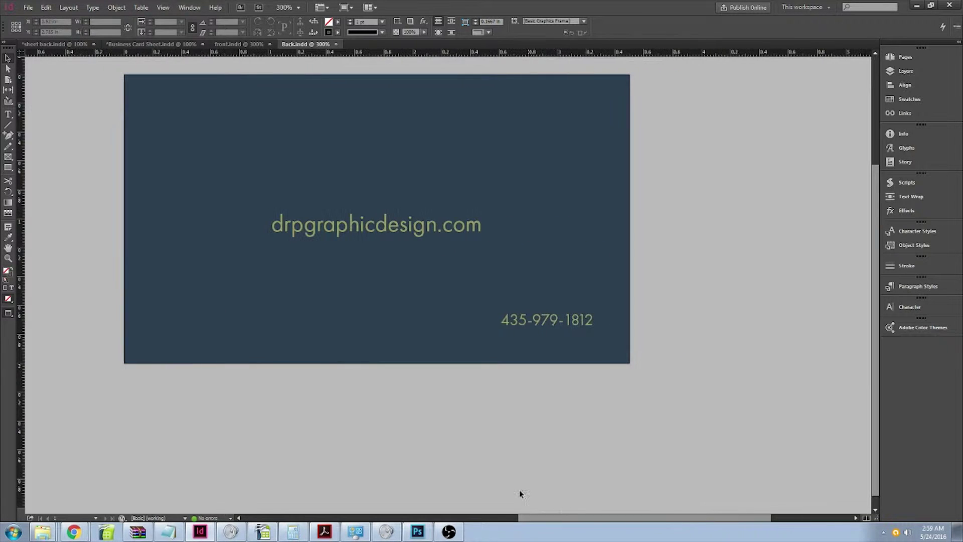
left_click(243, 45)
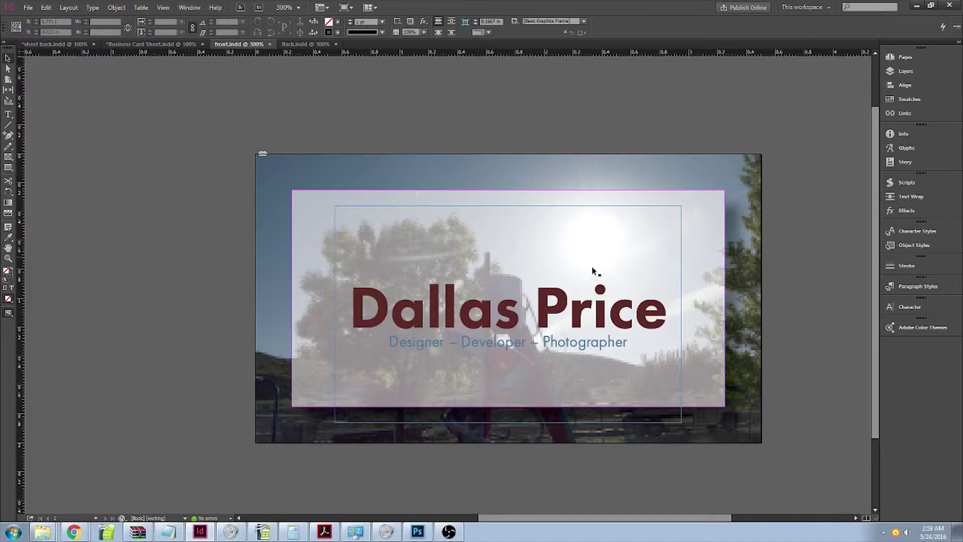
- Compare the Business Card Sheet of fronts with the sheet back document, scrolling each
left_click(170, 47)
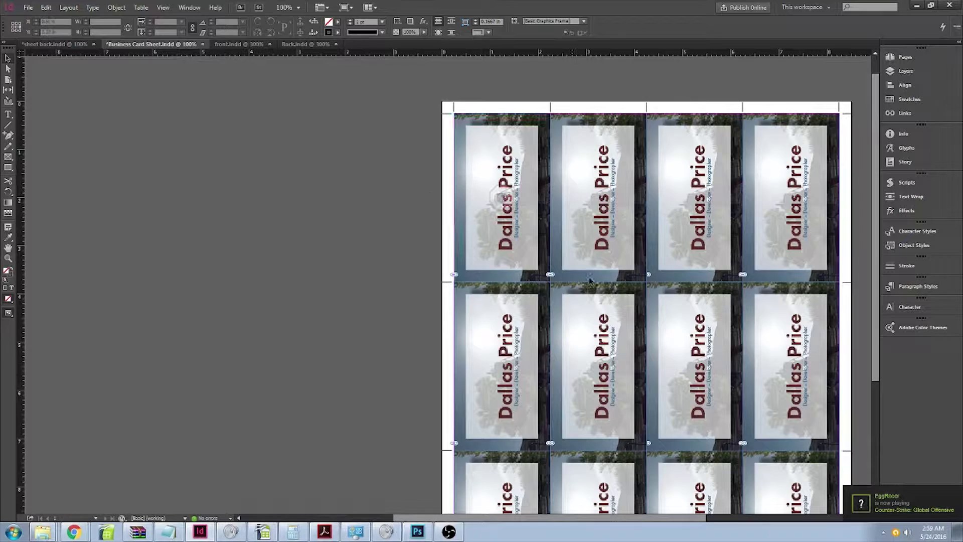
scroll(800, 402, "down", 5)
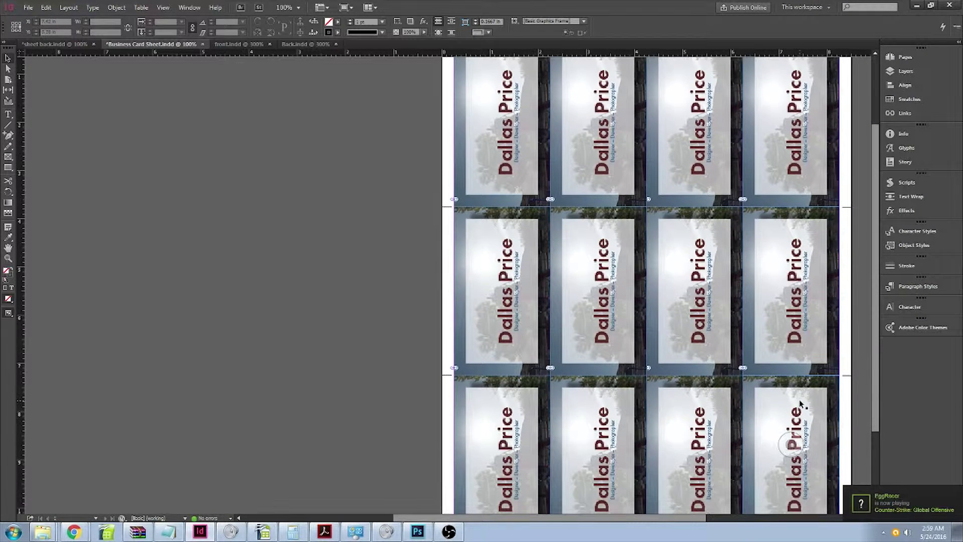
scroll(801, 403, "up", 6)
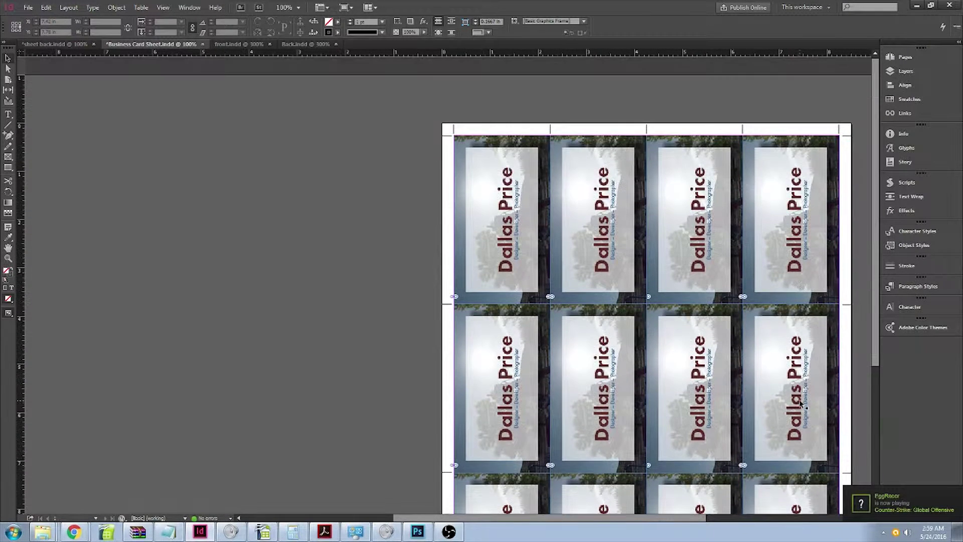
left_click(56, 45)
scroll(378, 168, "up", 2)
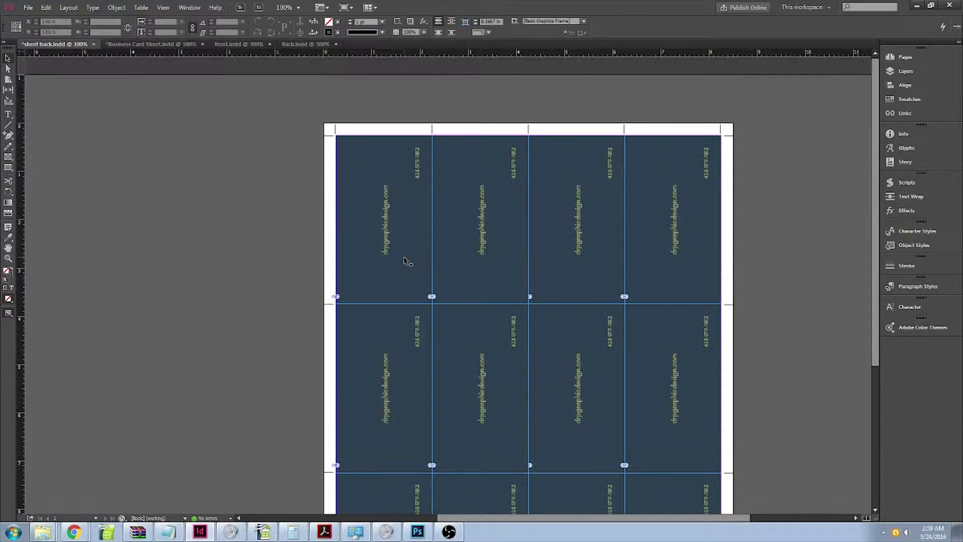
scroll(574, 217, "down", 6)
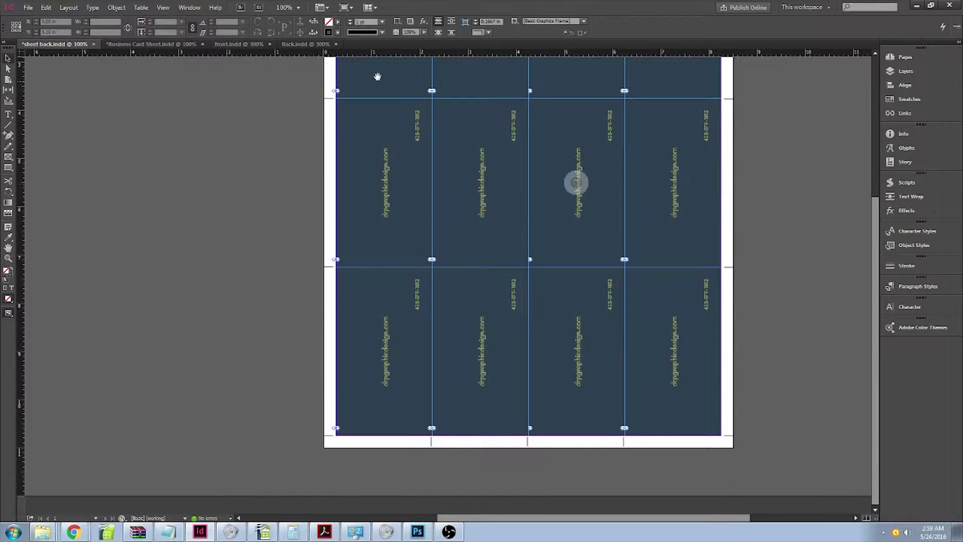
scroll(217, 162, "up", 6)
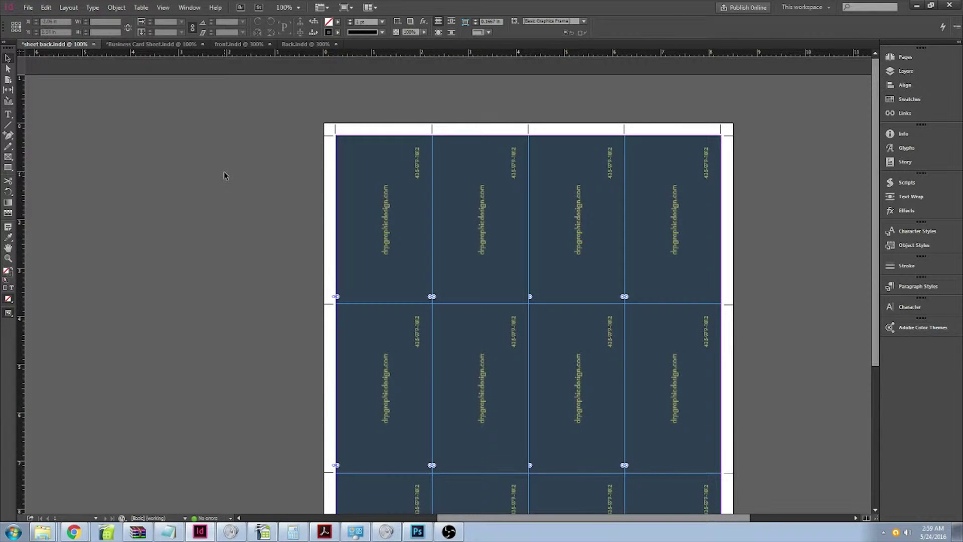
left_click(149, 45)
scroll(383, 146, "down", 6)
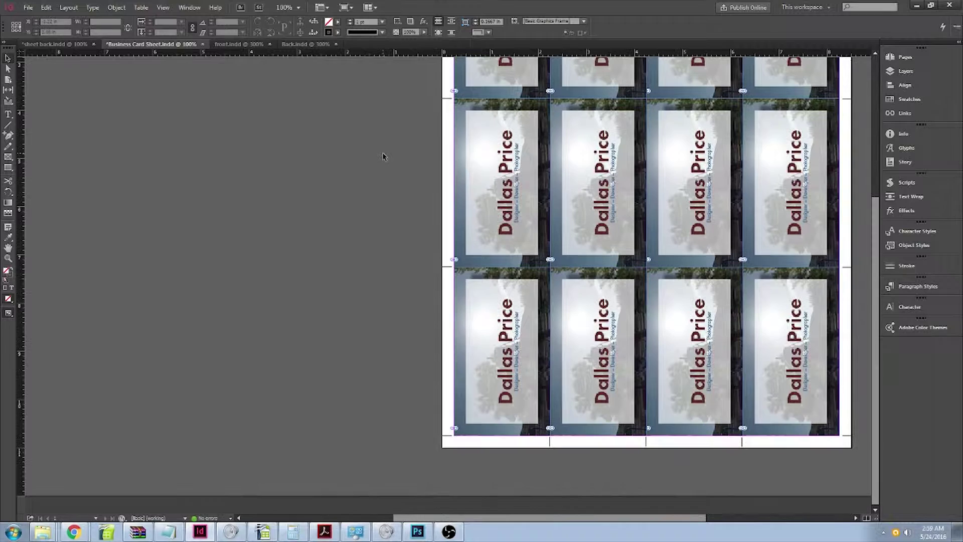
left_click_drag(547, 519, 620, 509)
scroll(636, 451, "up", 4)
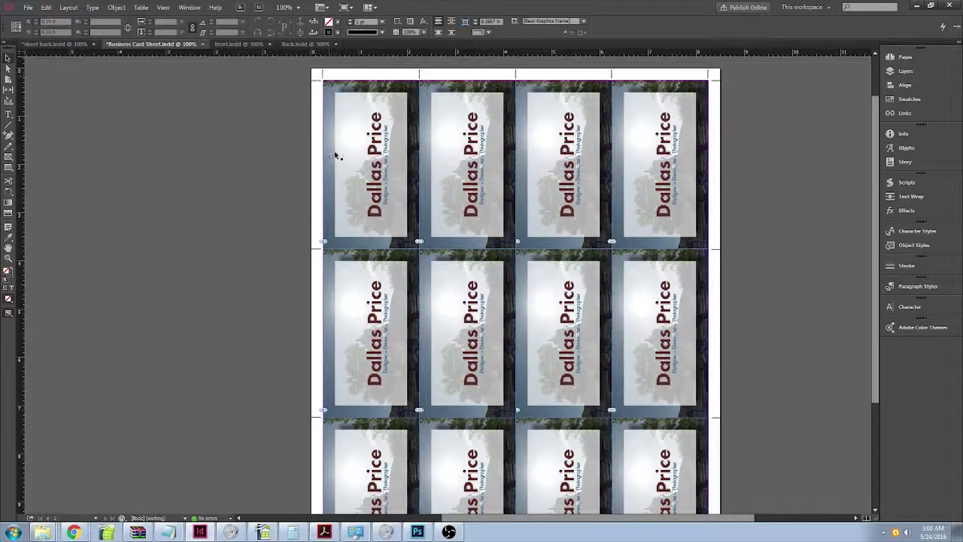
- Check the placement of each Dallas Price card frame across the sheet's rows, then show front.indd
left_click(357, 166)
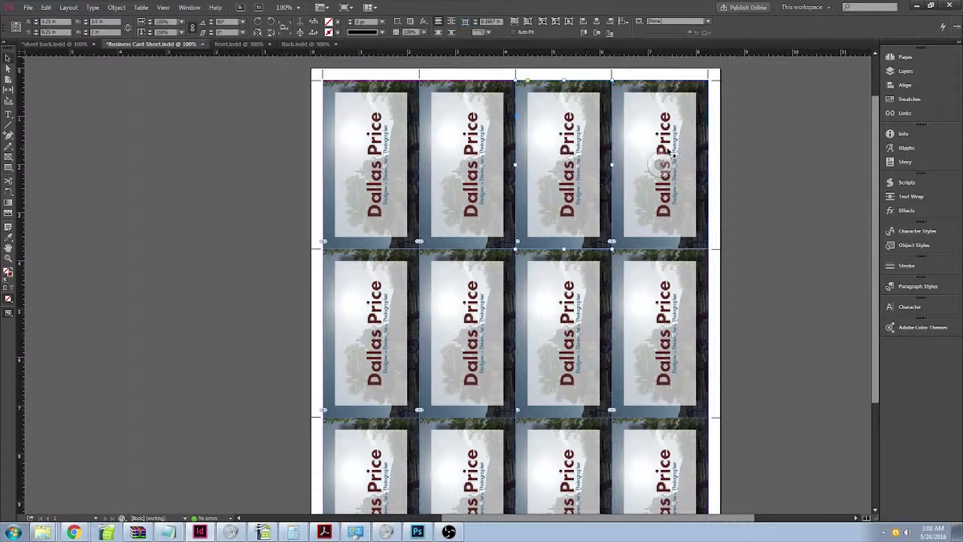
left_click(657, 151)
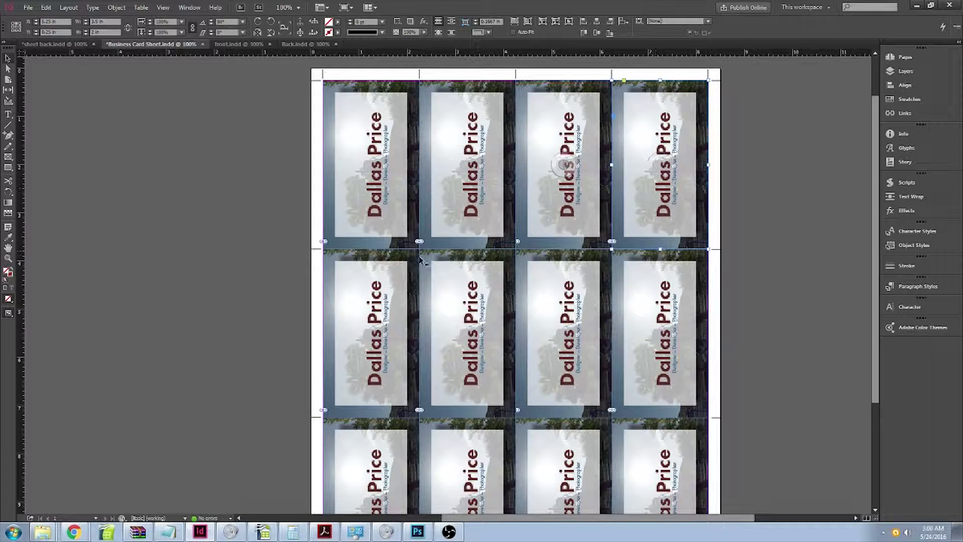
left_click(539, 304)
scroll(726, 318, "down", 3)
left_click(467, 351)
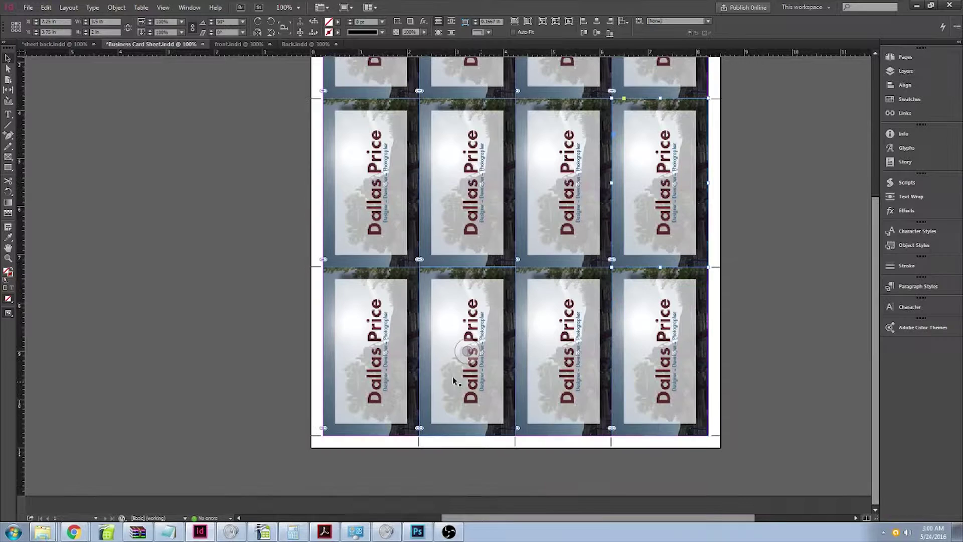
left_click(370, 352)
left_click(470, 352)
left_click(565, 351)
left_click(660, 351)
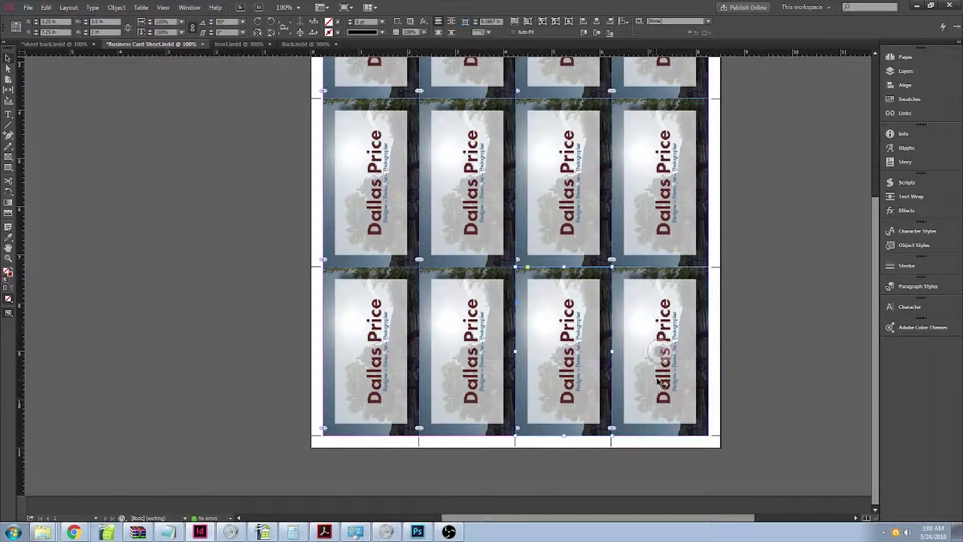
left_click(550, 396)
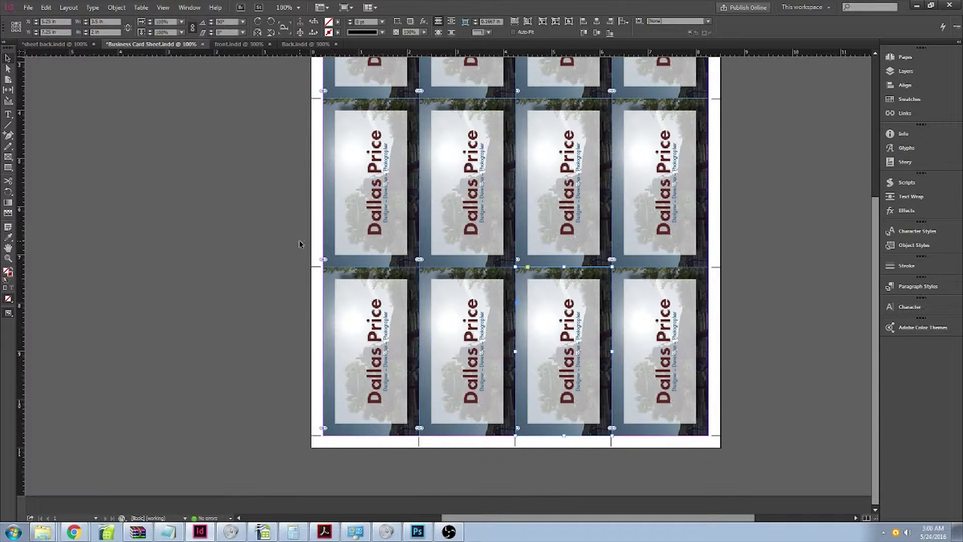
scroll(300, 244, "up", 3)
scroll(300, 245, "up", 2)
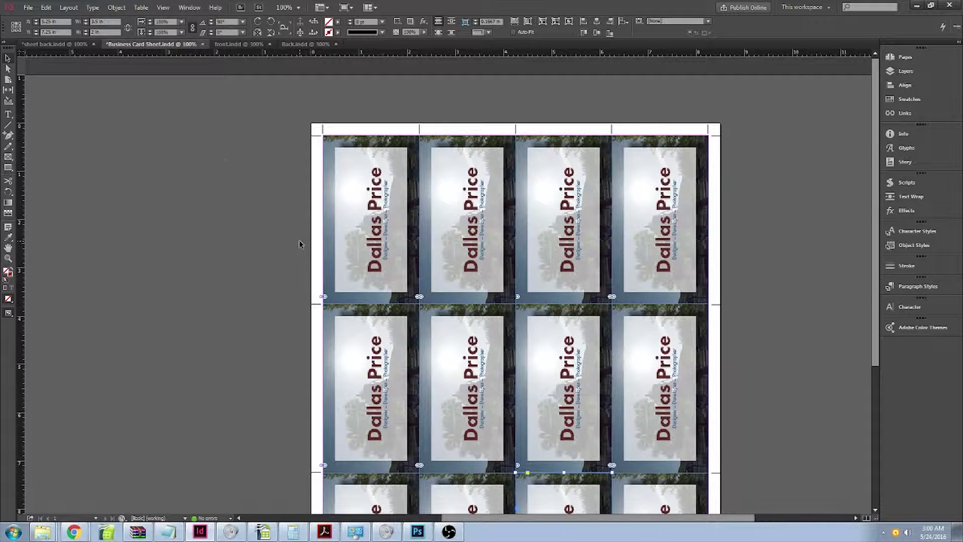
left_click(227, 44)
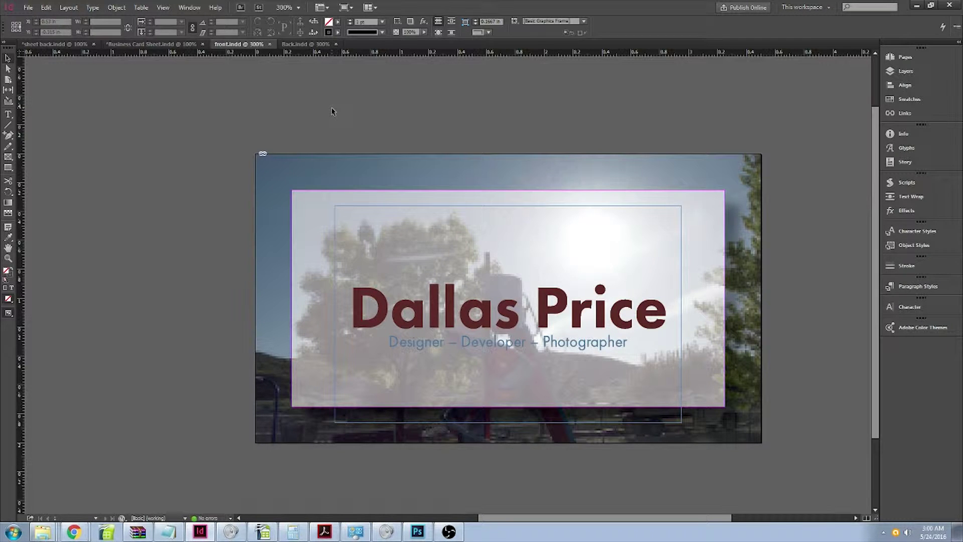
- Print the Business Card Sheet of twelve photo card fronts via Ctrl+P
key("ctrl+p")
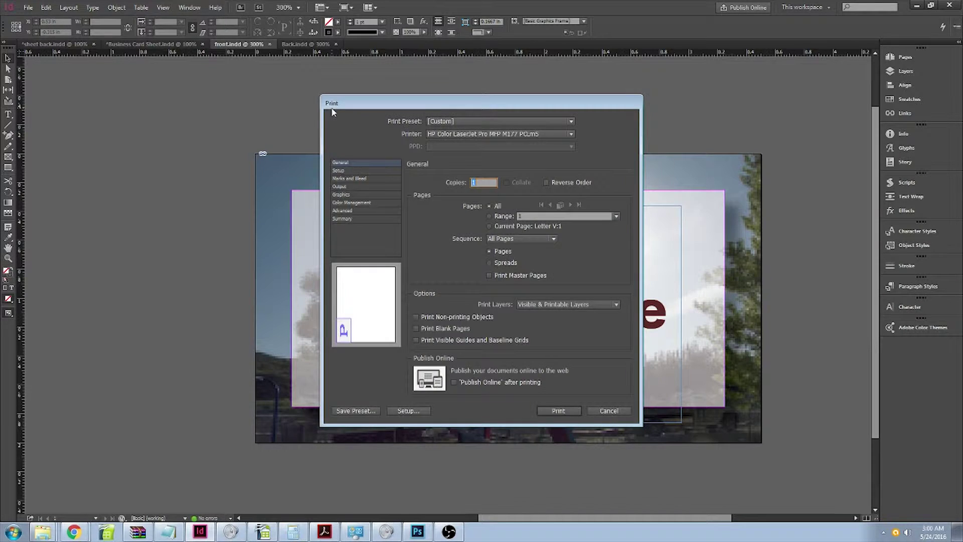
key("Escape")
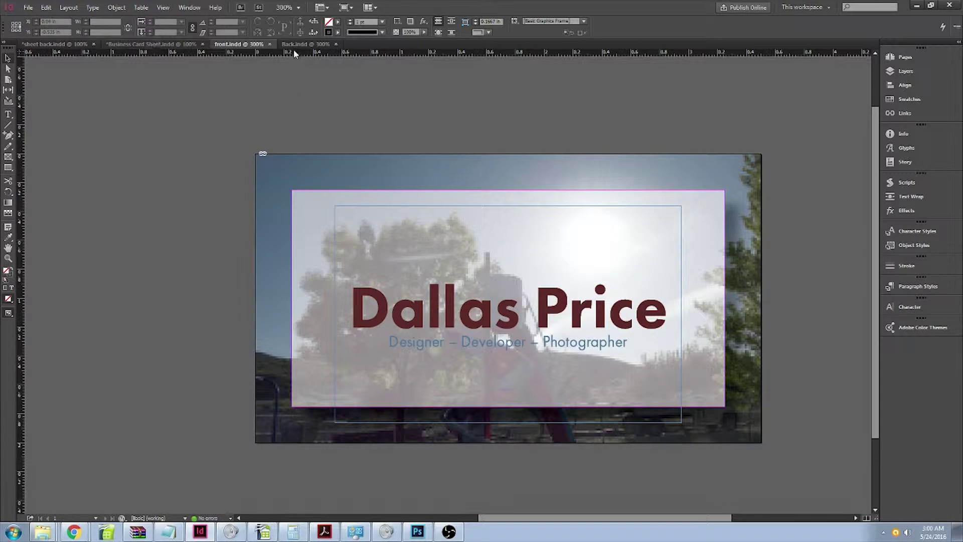
left_click(25, 44)
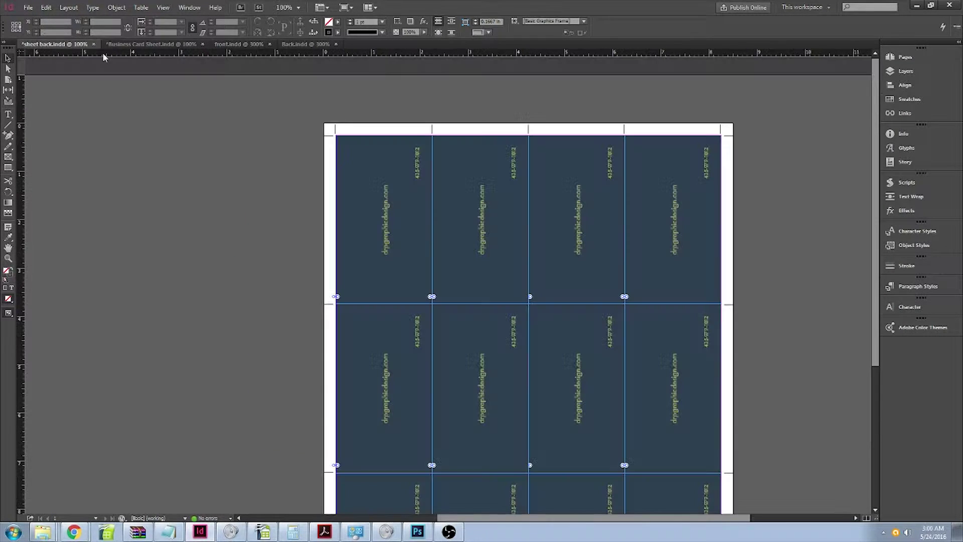
left_click(143, 44)
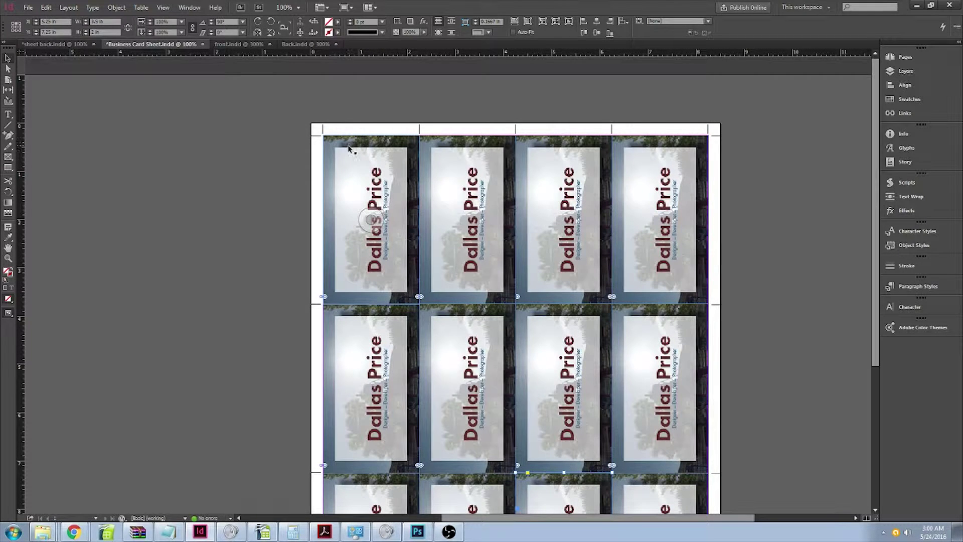
key("ctrl+p")
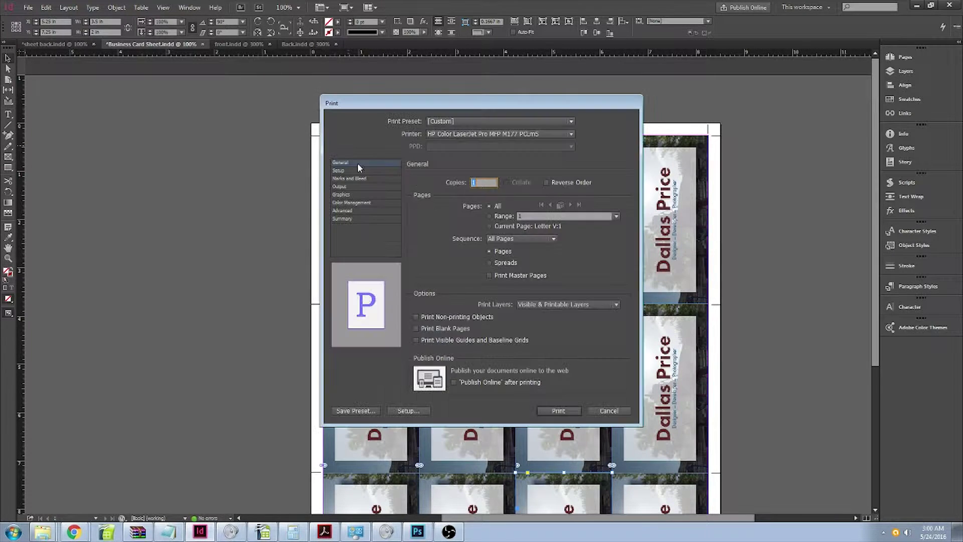
left_click(559, 410)
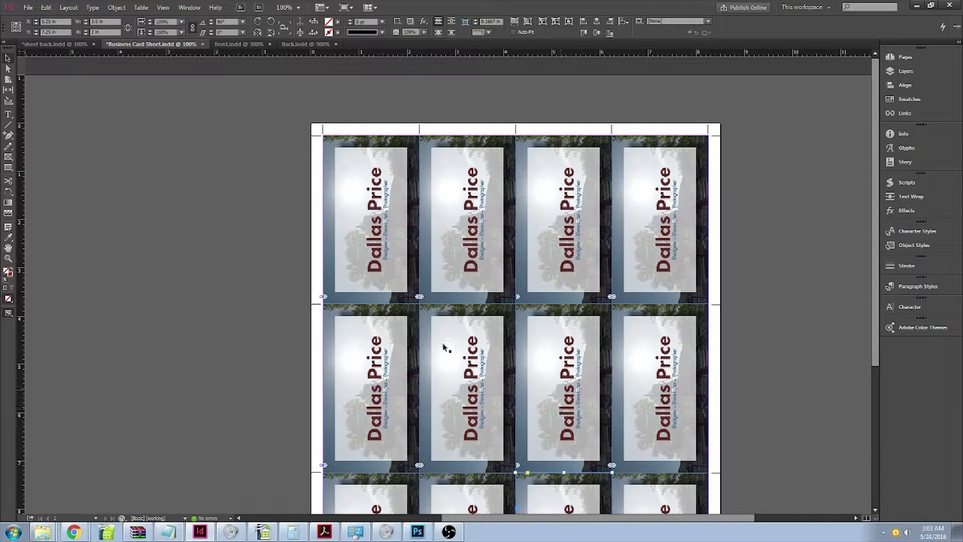
- Print sheet back.indd with its twelve dark-blue card backs via Ctrl+P
left_click(52, 45)
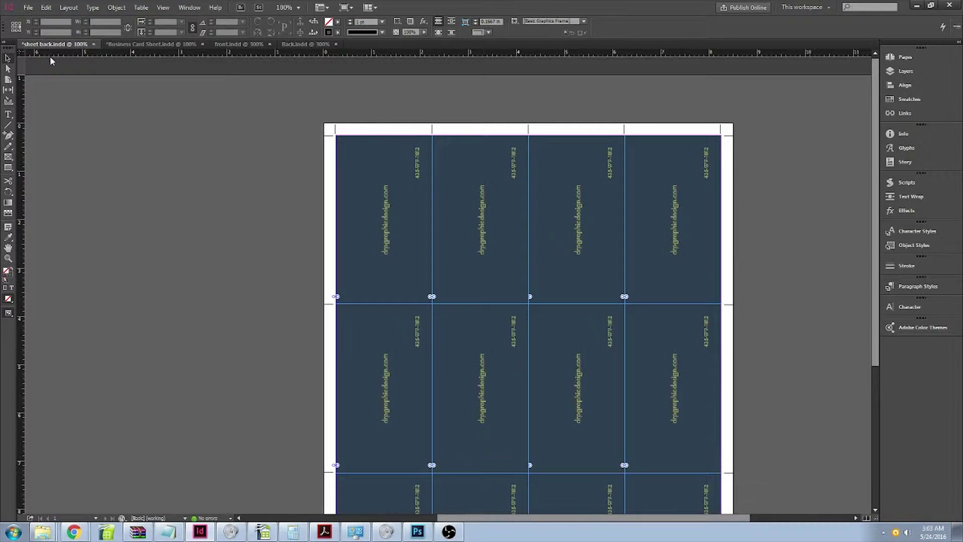
left_click(673, 220)
scroll(843, 298, "down", 1)
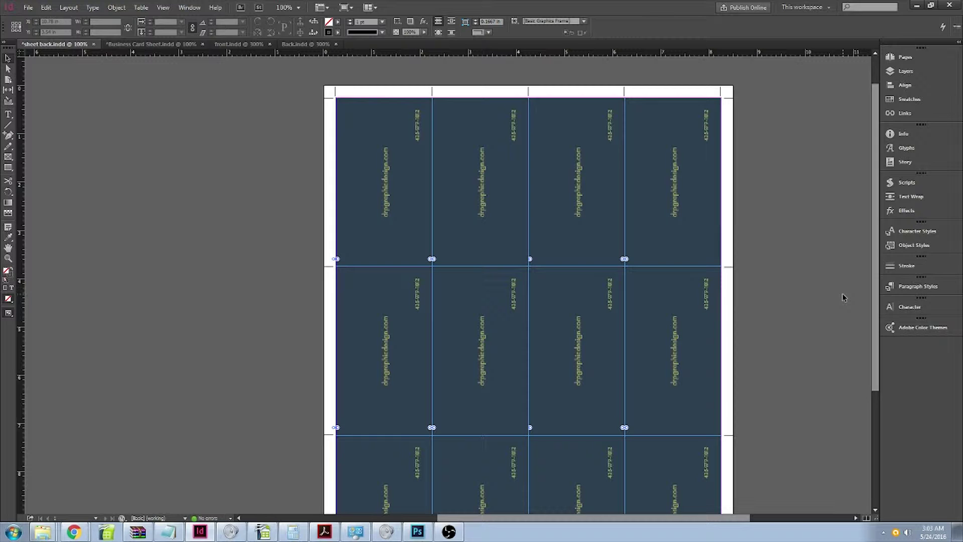
left_click(383, 181)
key("ctrl+p")
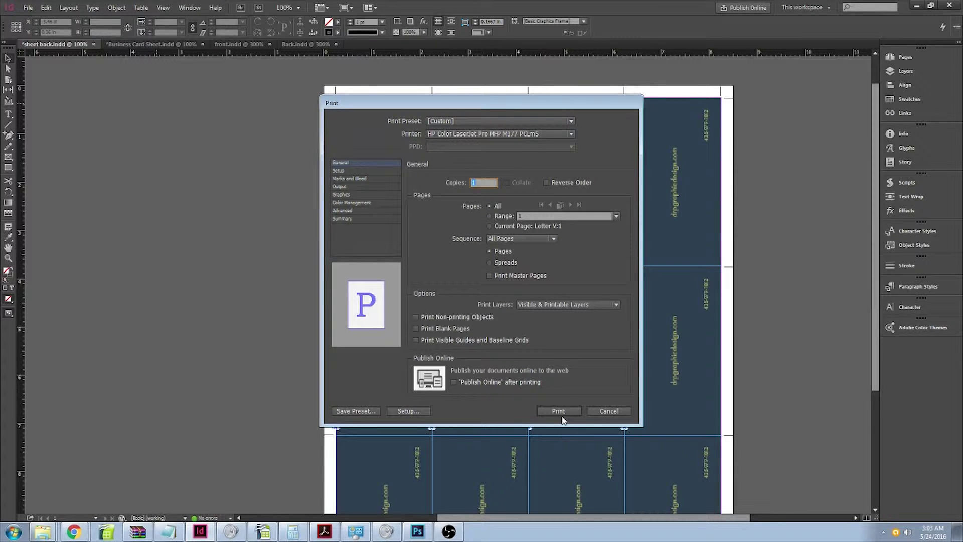
left_click(548, 409)
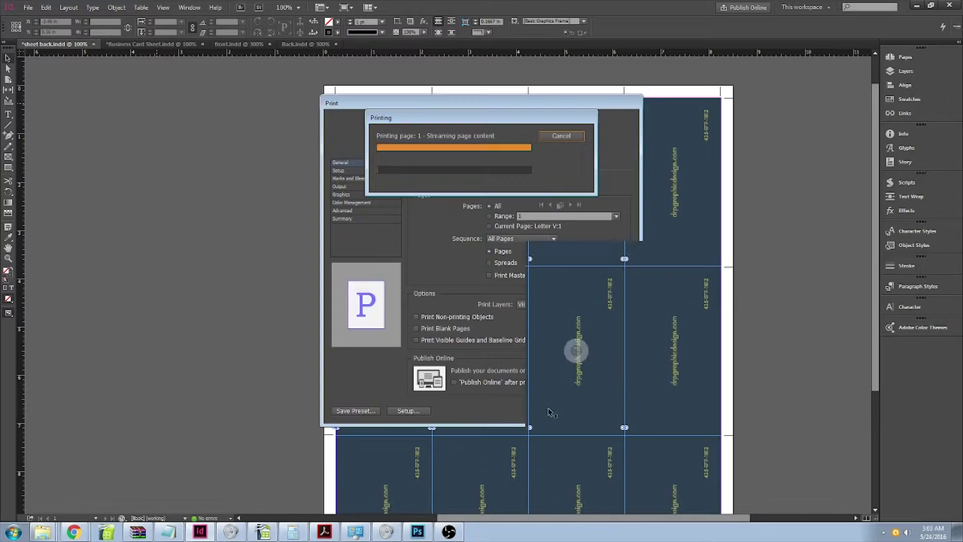